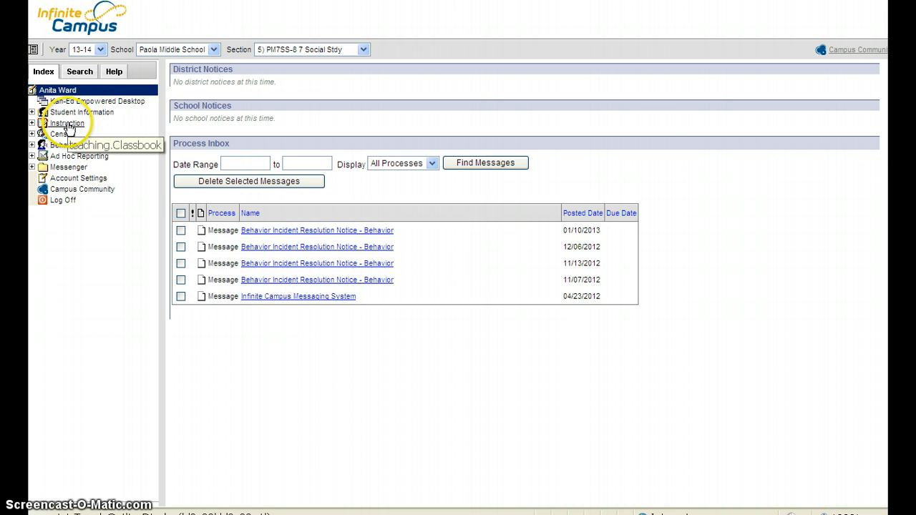
# - Open the Assignment Copier from the Instruction assignments of section 5) PM7SS-8 7 Social Stdy
pyautogui.click(32, 123)
pyautogui.click(79, 146)
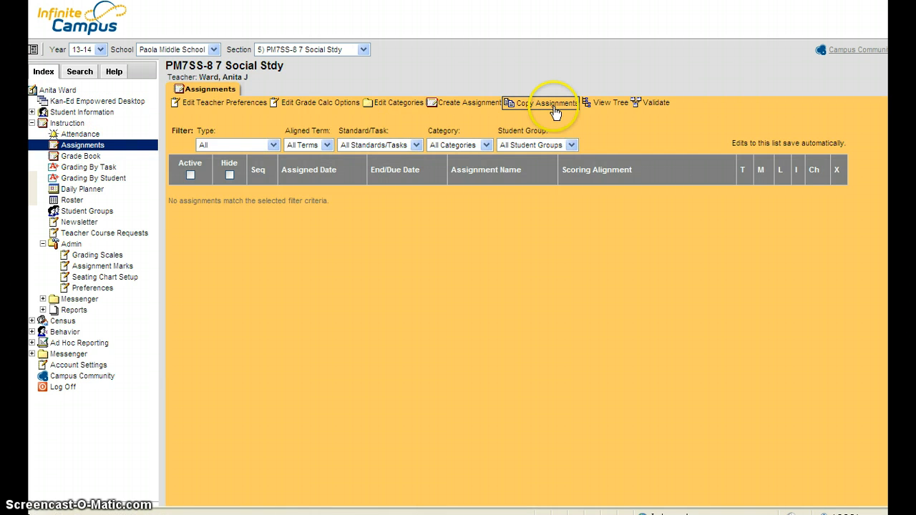
pyautogui.click(531, 109)
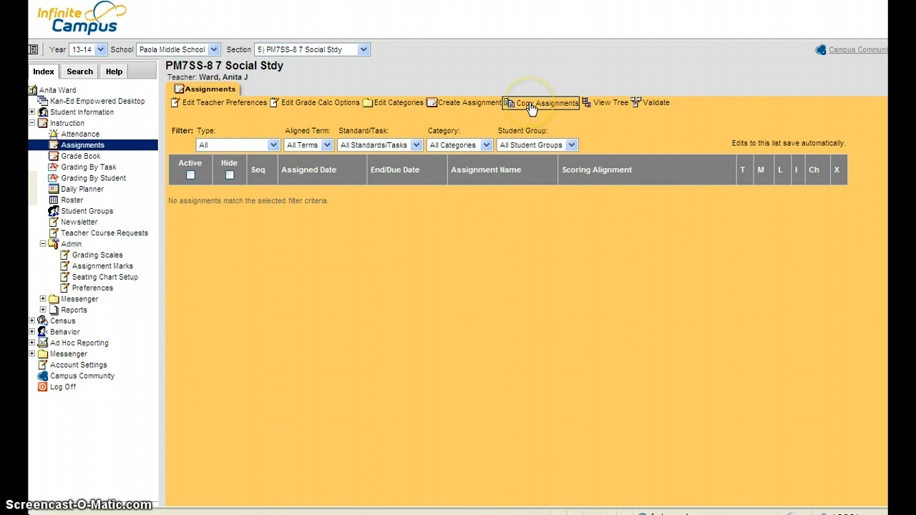
pyautogui.click(467, 102)
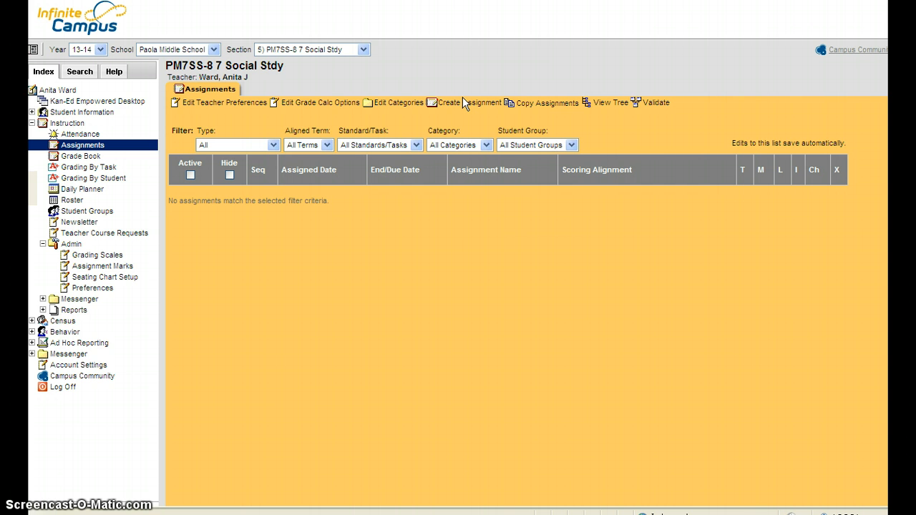
pyautogui.click(533, 107)
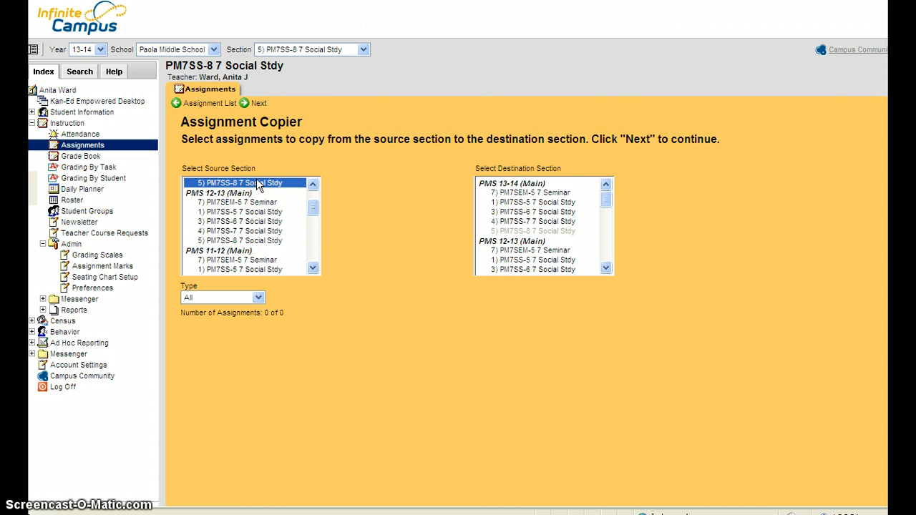
# - Choose last year's 5) PM7SS-8 7 Social Stdy under PMS 12-13 (Main) as the source section
pyautogui.click(313, 184)
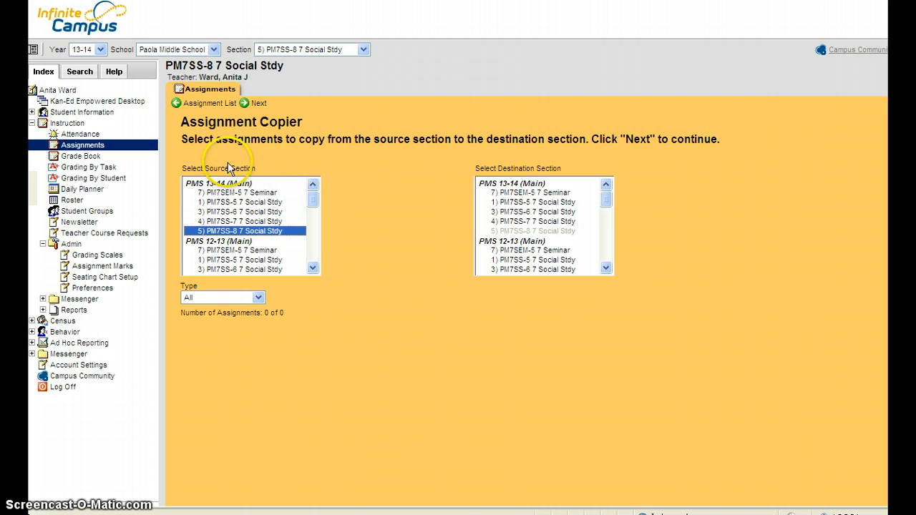
pyautogui.click(313, 268)
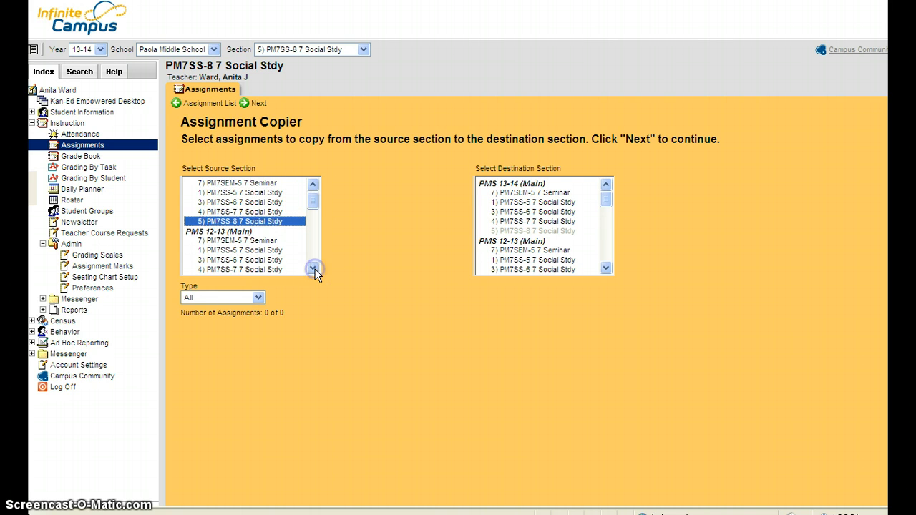
pyautogui.click(313, 268)
pyautogui.click(313, 269)
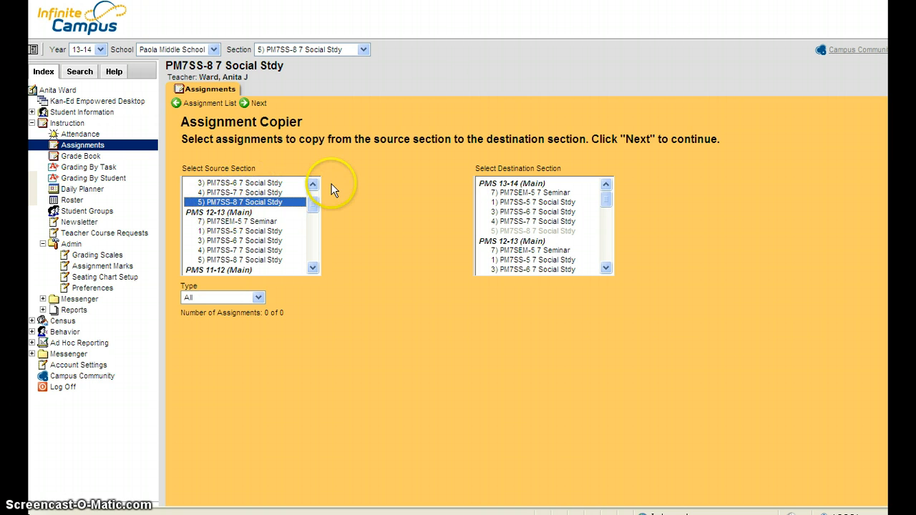
pyautogui.click(237, 261)
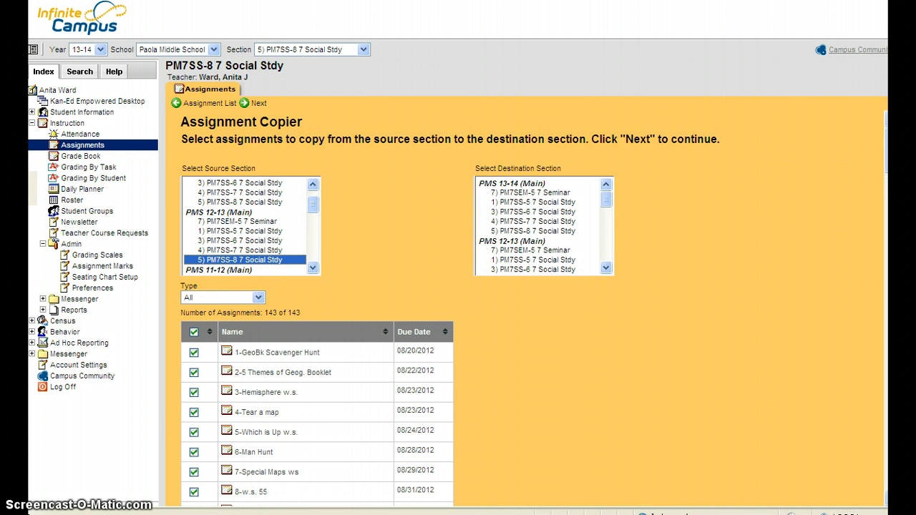
# - Look through the source section's assignments and deselect all of them
pyautogui.scroll(-6, 533, 308)
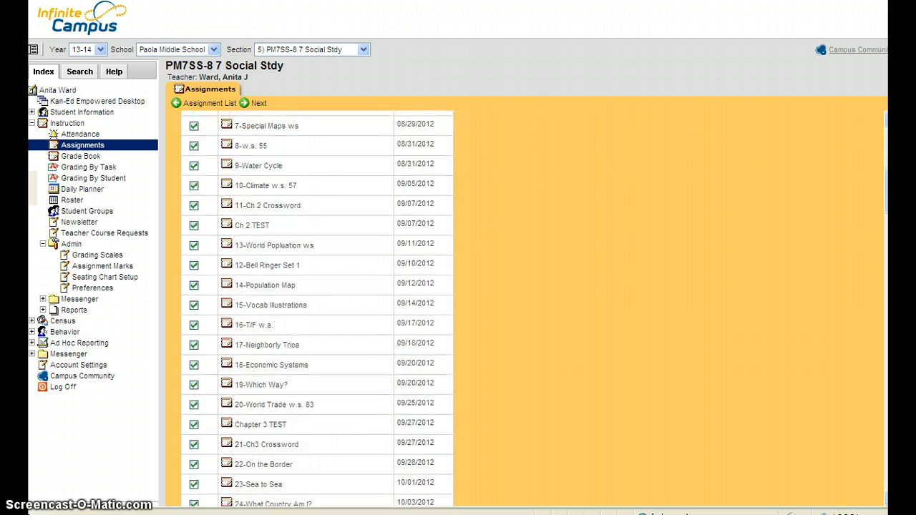
pyautogui.scroll(-5, 533, 307)
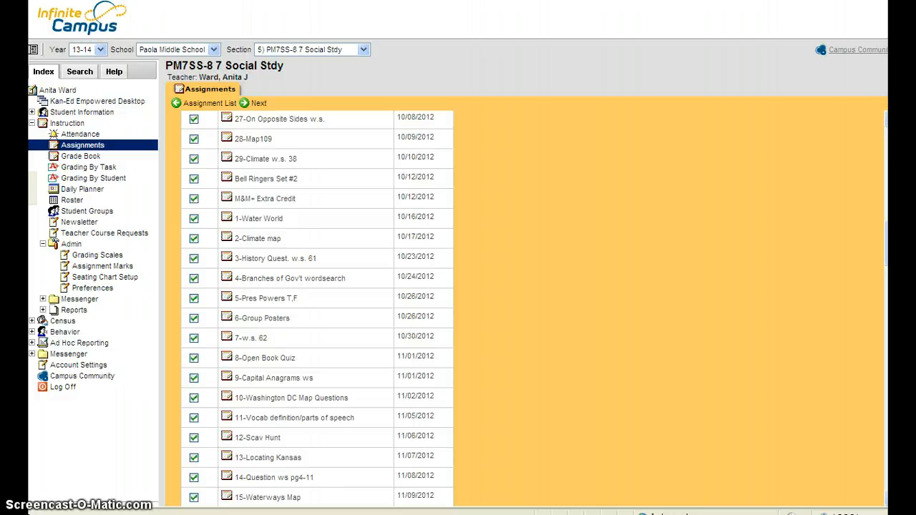
pyautogui.scroll(12, 317, 307)
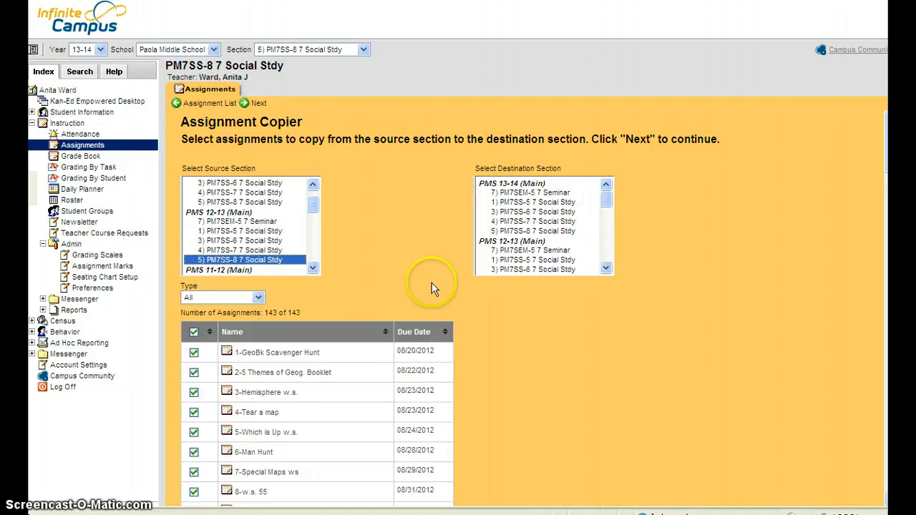
pyautogui.click(195, 335)
pyautogui.click(221, 349)
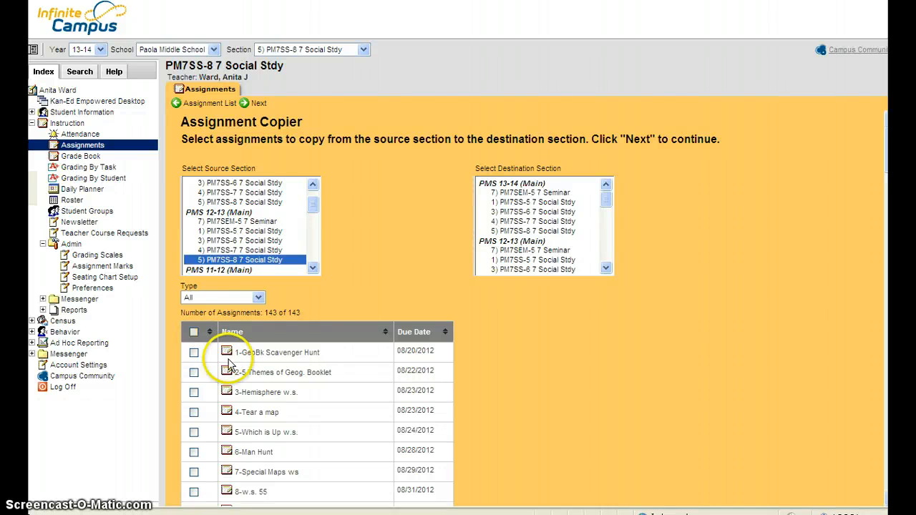
pyautogui.click(313, 347)
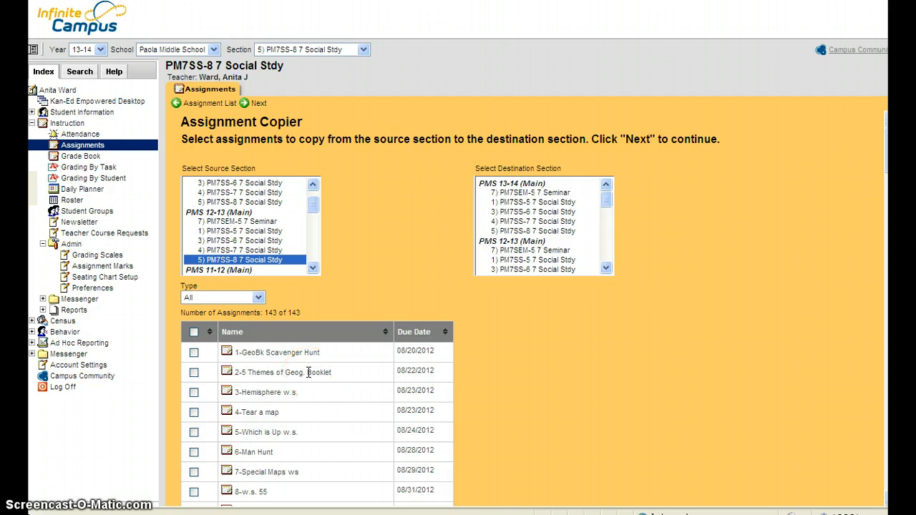
# - Select the assignments 1-GeoBk Scavenger Hunt, 2-5 Themes of Geog. Booklet, 3-Hemisphere w.s. and 4-Tear a map for copying
pyautogui.click(194, 353)
pyautogui.click(194, 373)
pyautogui.click(194, 393)
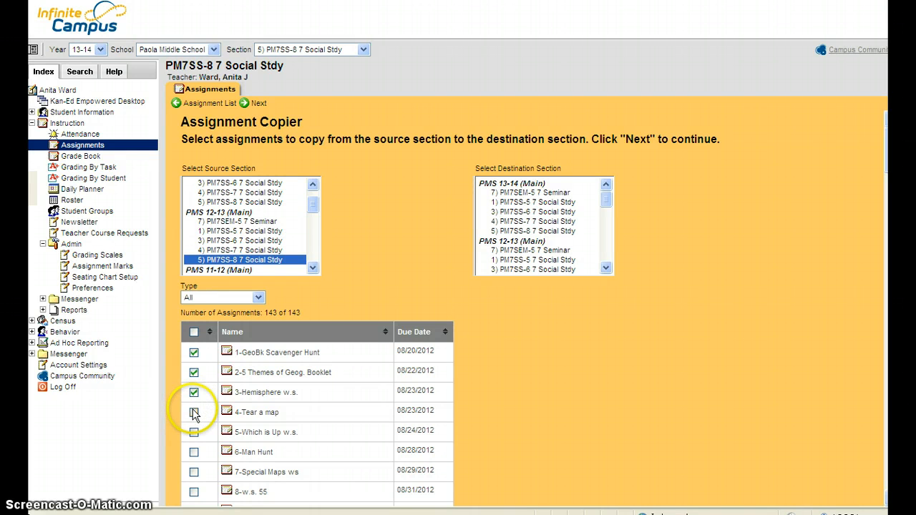
pyautogui.click(194, 414)
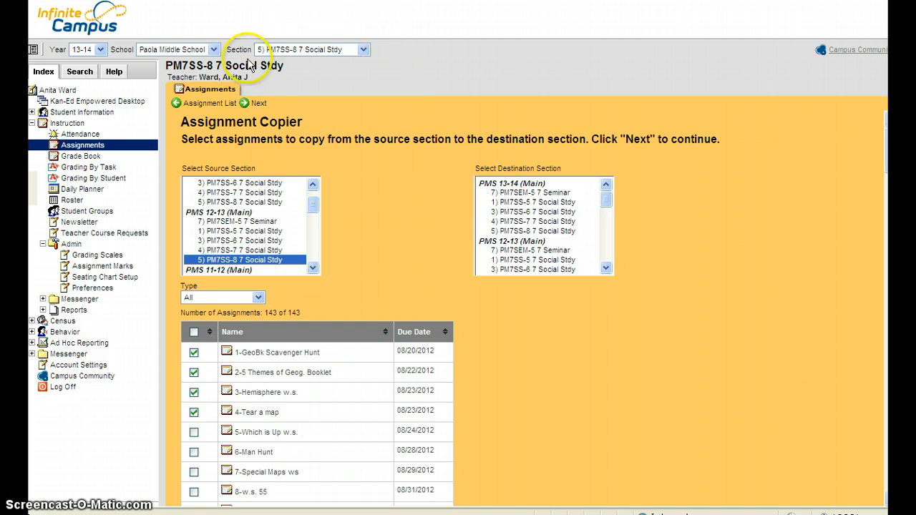
# - Choose 5) PM7SS-8 7 Social Stdy under PMS 13-14 (Main) as the destination section and continue to the copy details
pyautogui.click(544, 231)
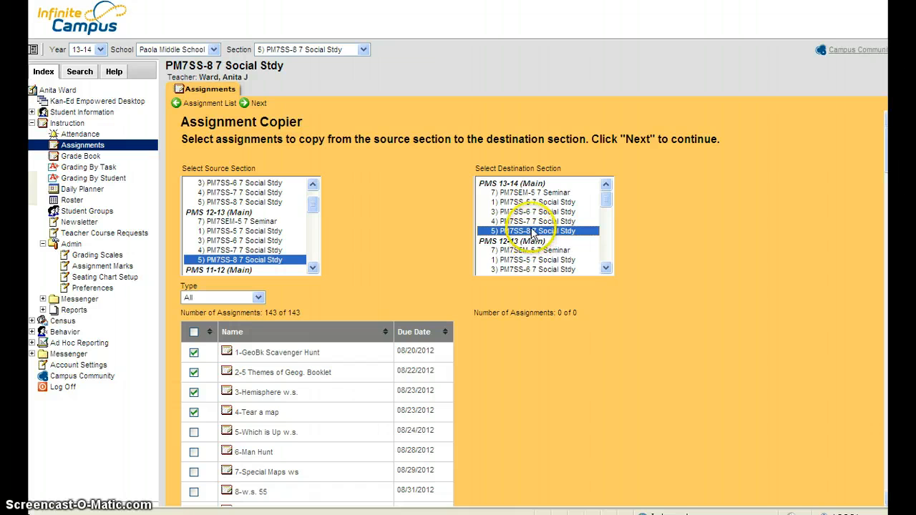
pyautogui.click(257, 104)
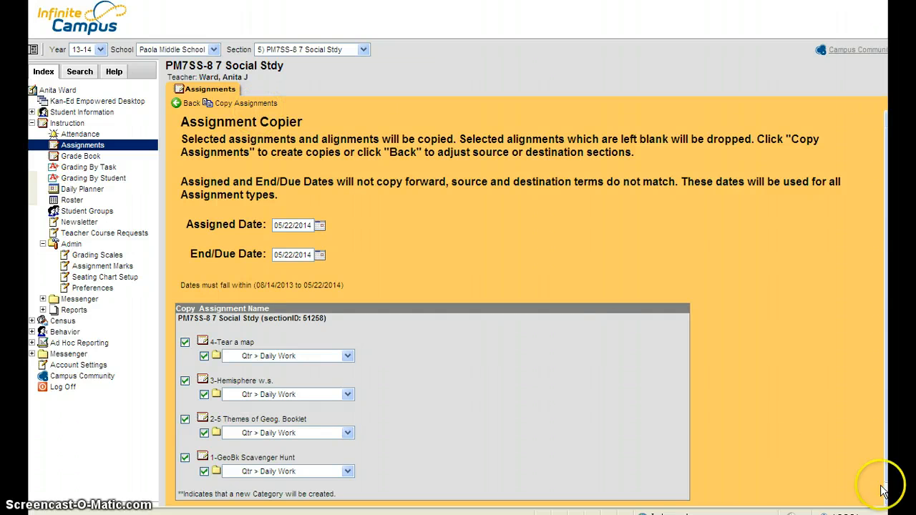
pyautogui.scroll(-1, 884, 382)
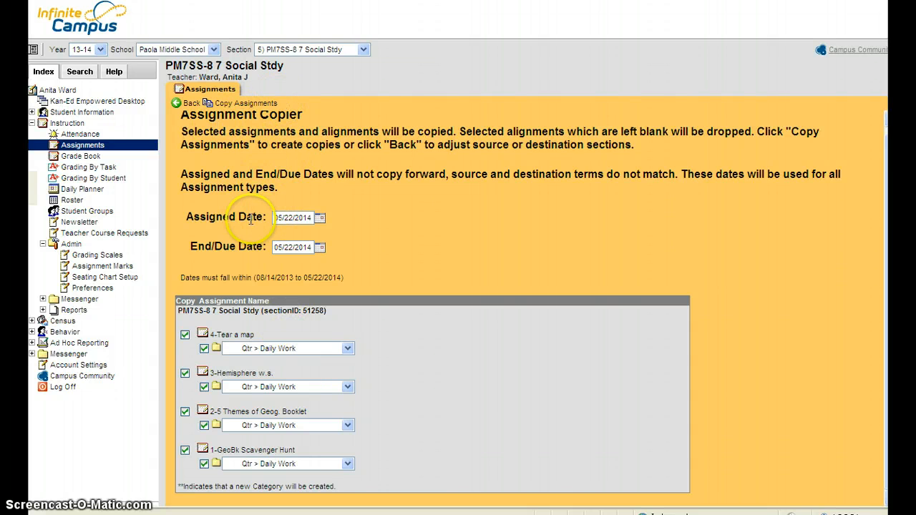
# - Set the Assigned Date for the copied assignments to 08/14/2013
pyautogui.click(320, 218)
pyautogui.click(311, 237)
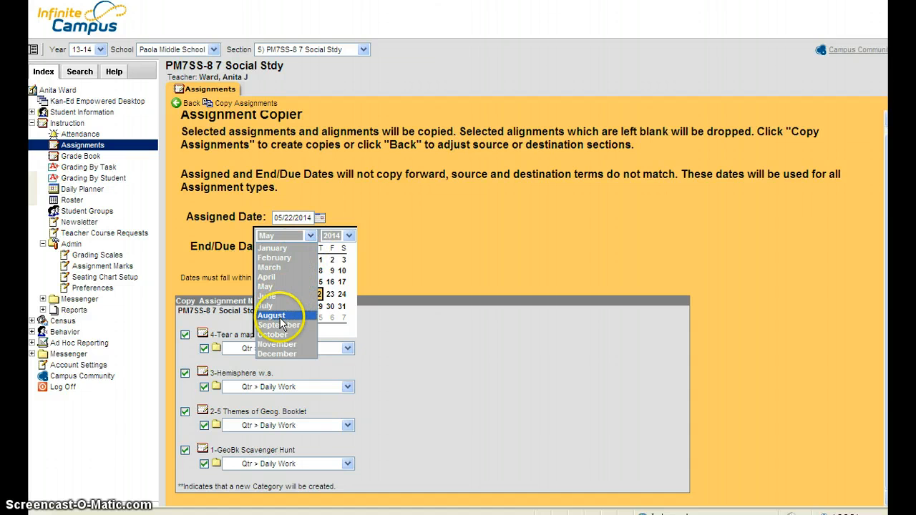
pyautogui.click(272, 316)
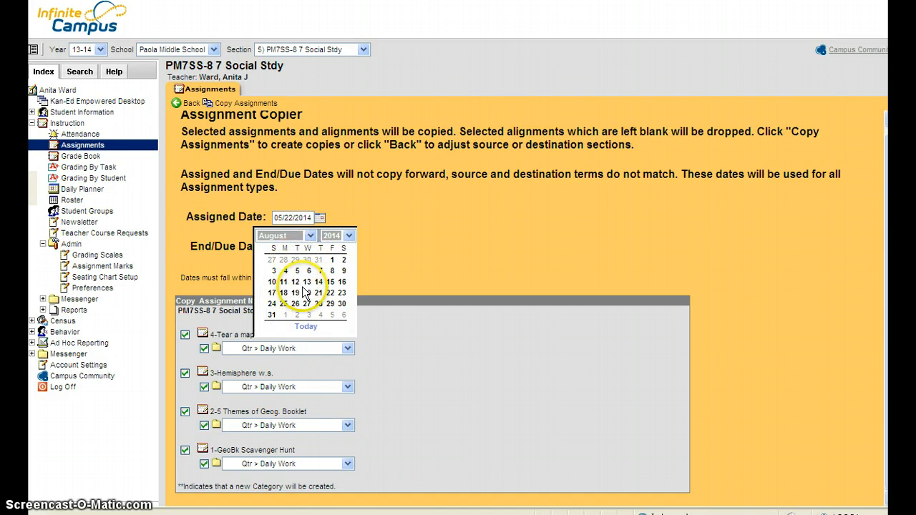
pyautogui.click(350, 236)
pyautogui.click(330, 257)
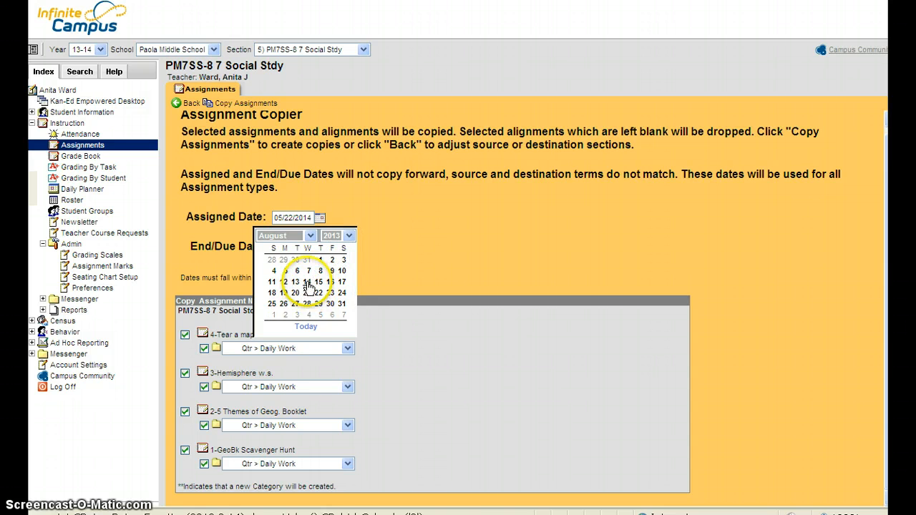
pyautogui.click(307, 283)
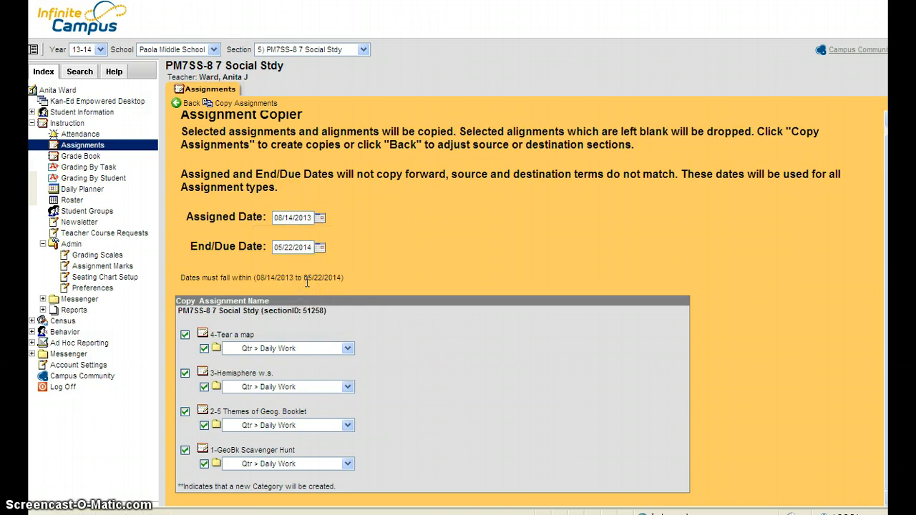
# - Try to set the End/Due Date for the copied assignments to 08/22/2014
pyautogui.click(320, 248)
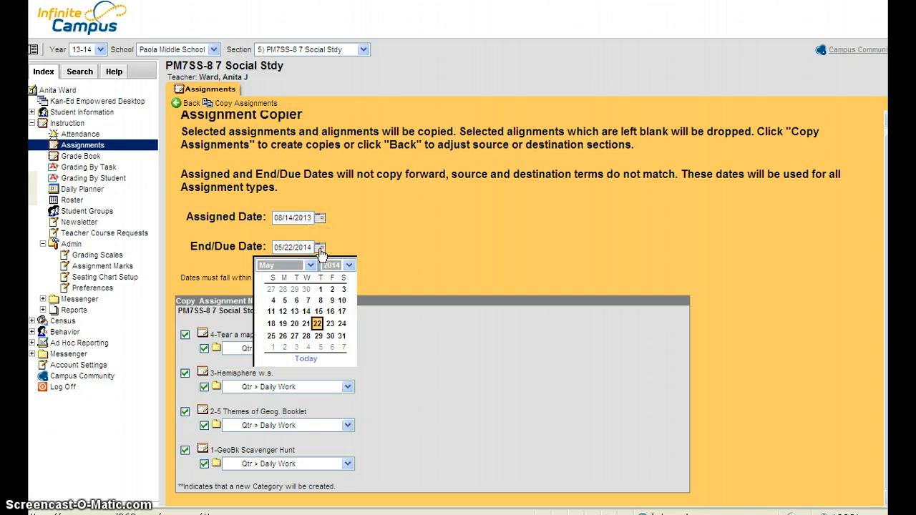
pyautogui.click(286, 266)
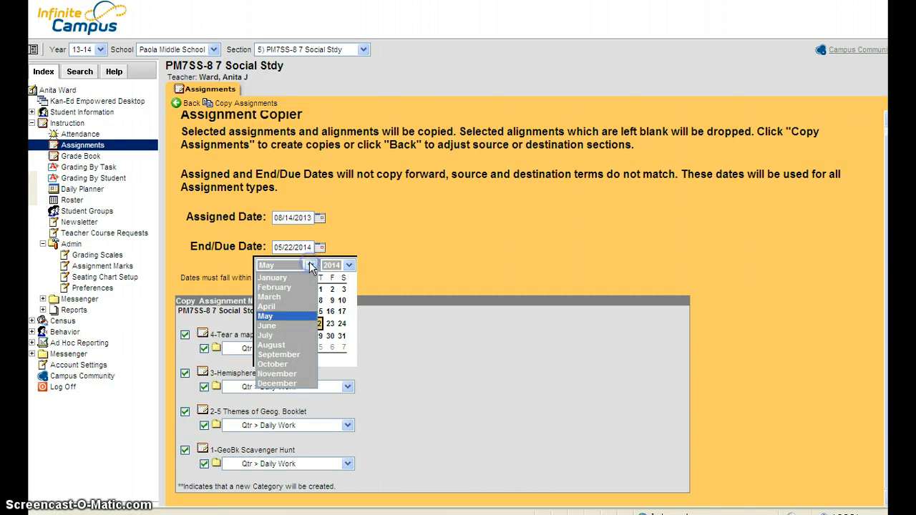
pyautogui.click(273, 345)
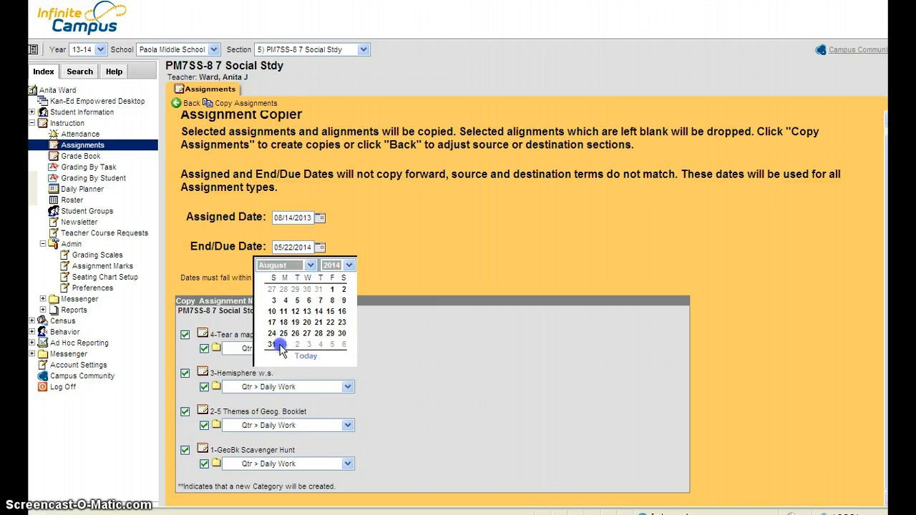
pyautogui.click(330, 323)
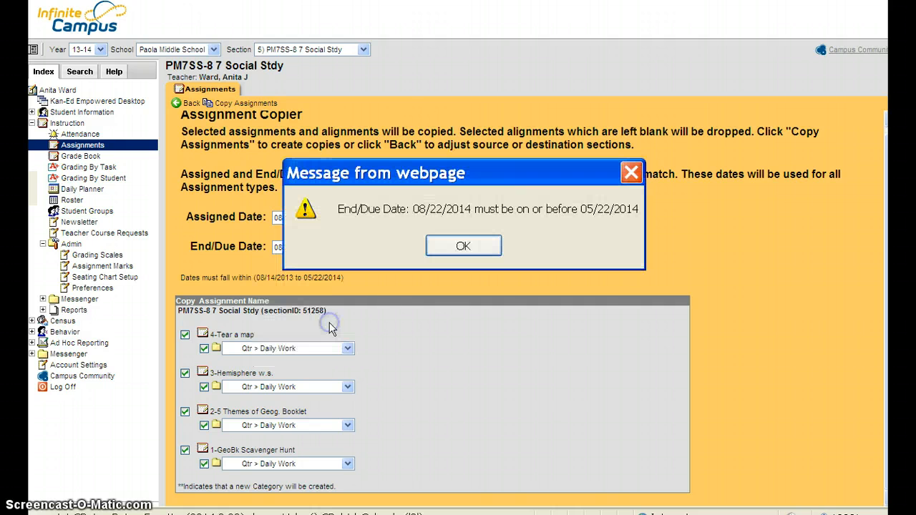
pyautogui.click(440, 246)
# - Change the End/Due Date for the copied assignments to 08/22/2013
pyautogui.click(321, 248)
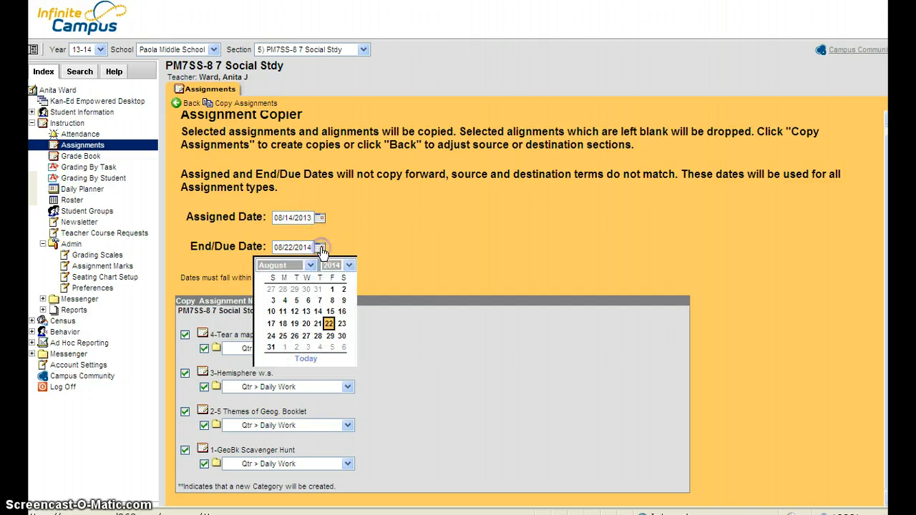
pyautogui.click(348, 266)
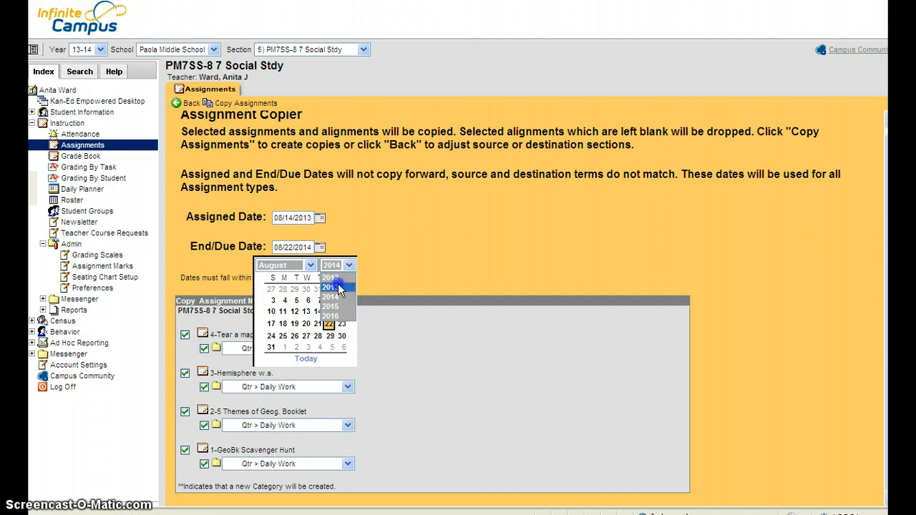
pyautogui.click(345, 287)
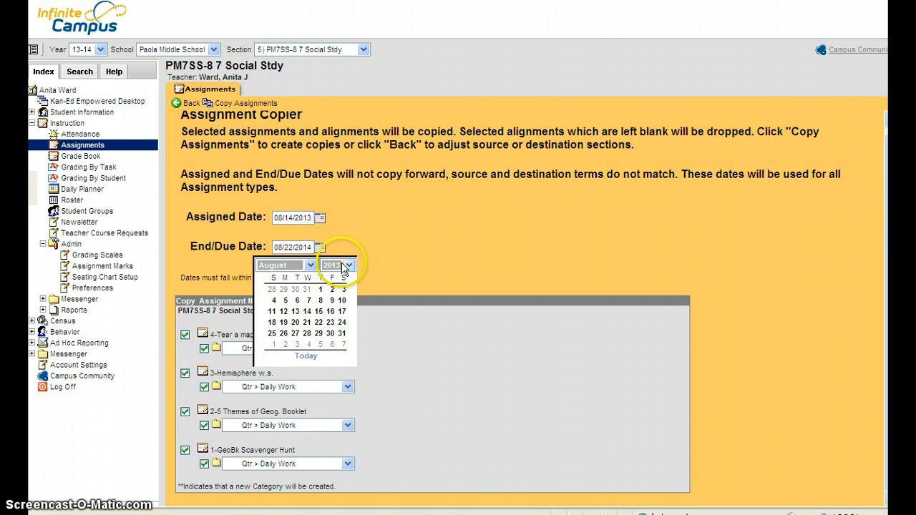
pyautogui.click(320, 324)
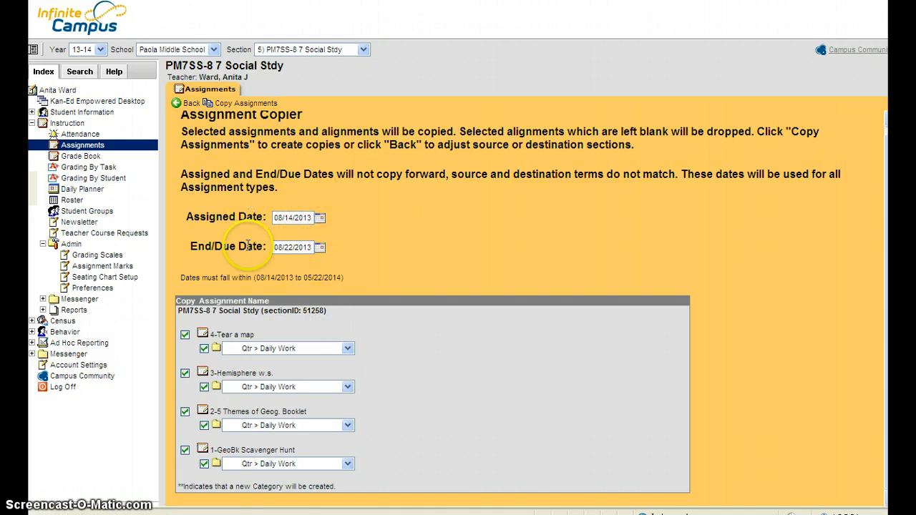
# - Copy the four assignments to the destination section and agree to copy to another section
pyautogui.click(221, 107)
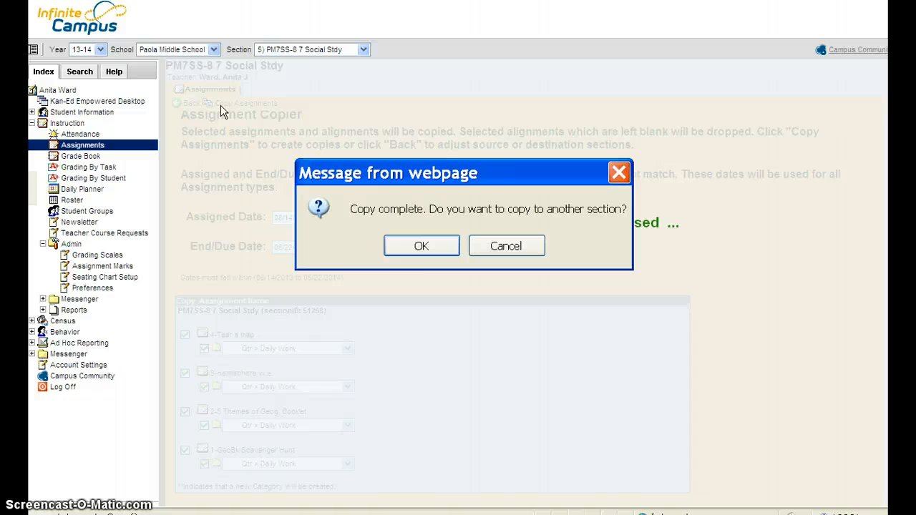
pyautogui.click(404, 247)
pyautogui.moveTo(430, 254); pyautogui.dragTo(613, 211)
pyautogui.click(421, 247)
pyautogui.click(423, 247)
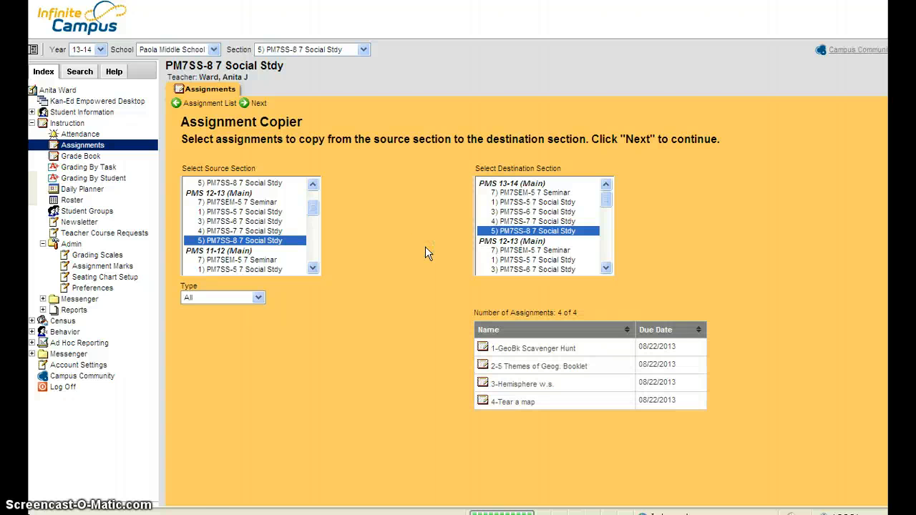
# - Choose 4) PM7SS-7 7 Social Stdy under PMS 13-14 (Main) as the destination for the same four assignments and continue to the copy details
pyautogui.click(194, 373)
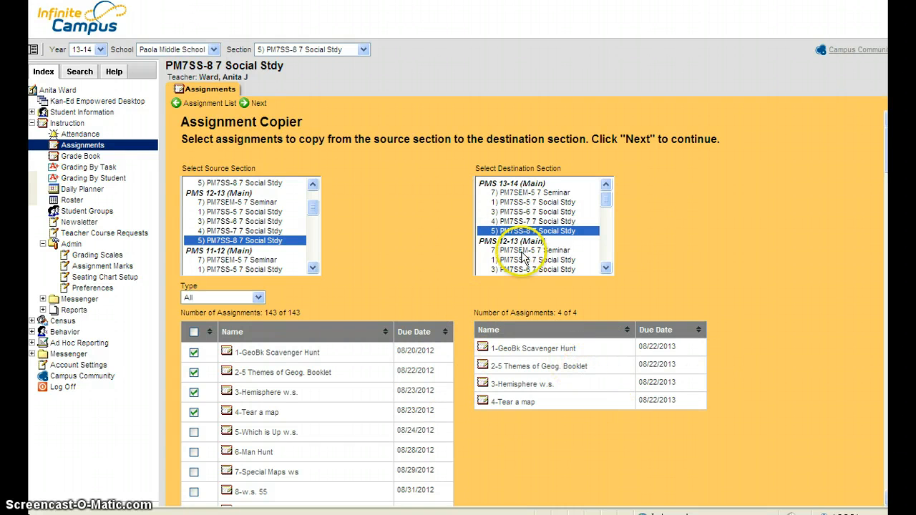
pyautogui.click(516, 222)
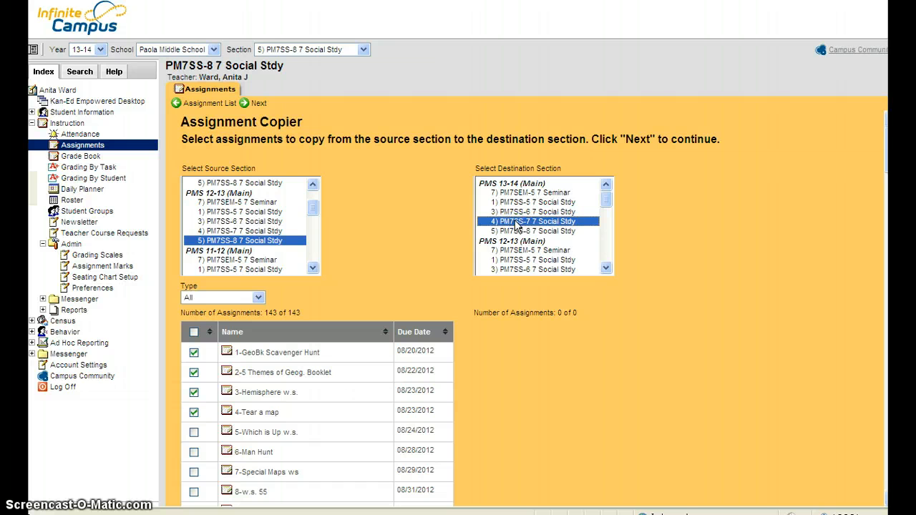
pyautogui.click(257, 104)
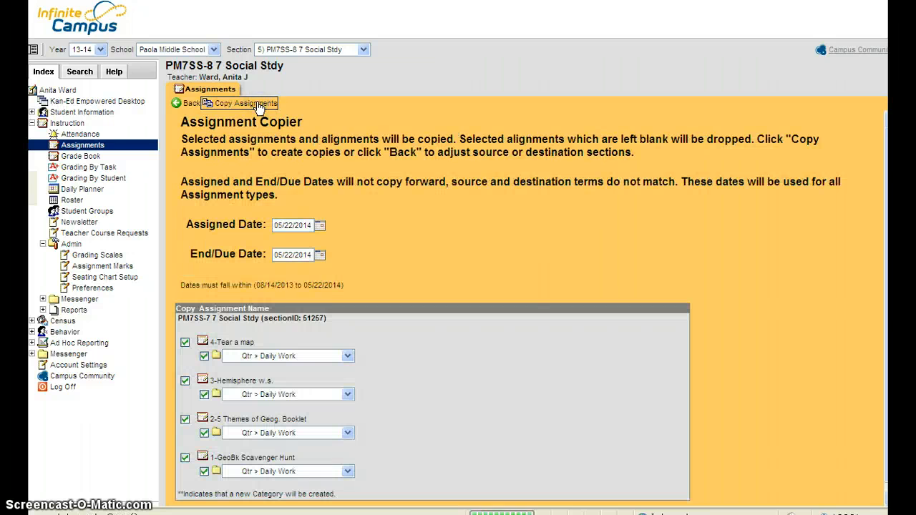
# - Set the Assigned Date for the copied assignments to 08/14/2013
pyautogui.click(320, 225)
pyautogui.click(309, 243)
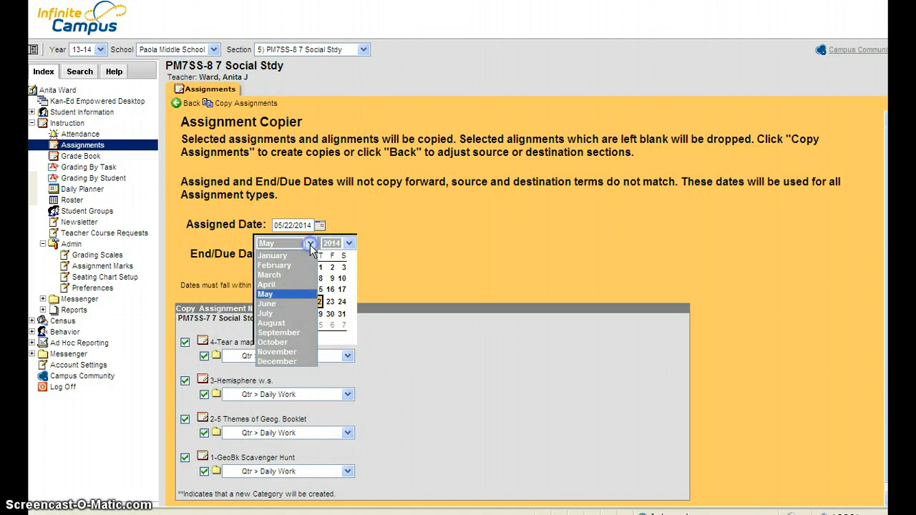
pyautogui.click(279, 323)
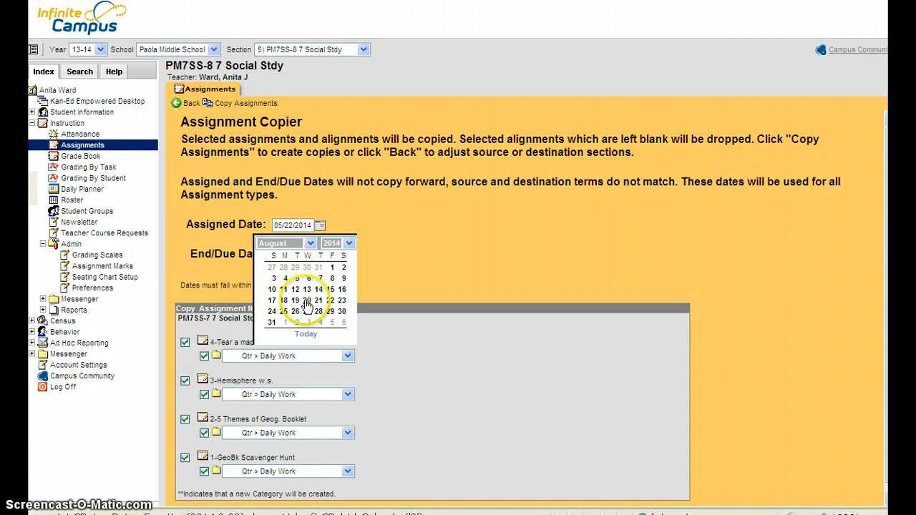
pyautogui.click(349, 244)
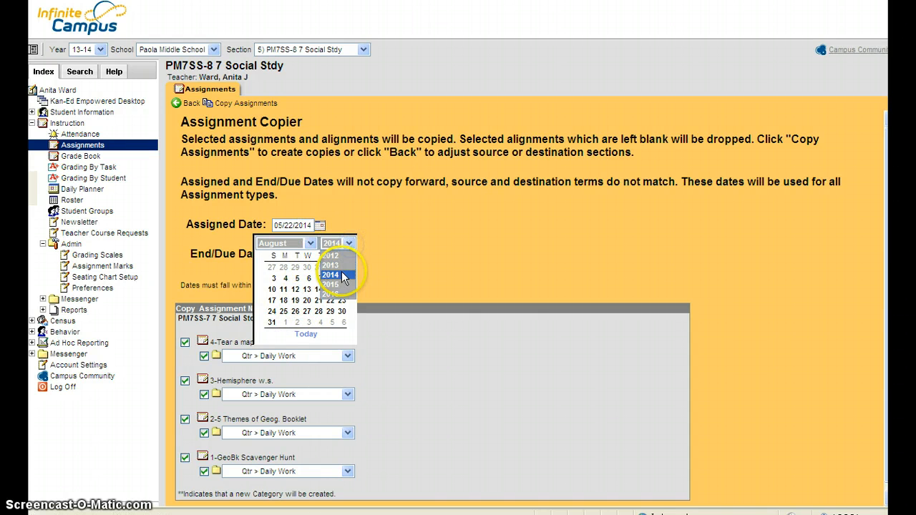
pyautogui.click(331, 266)
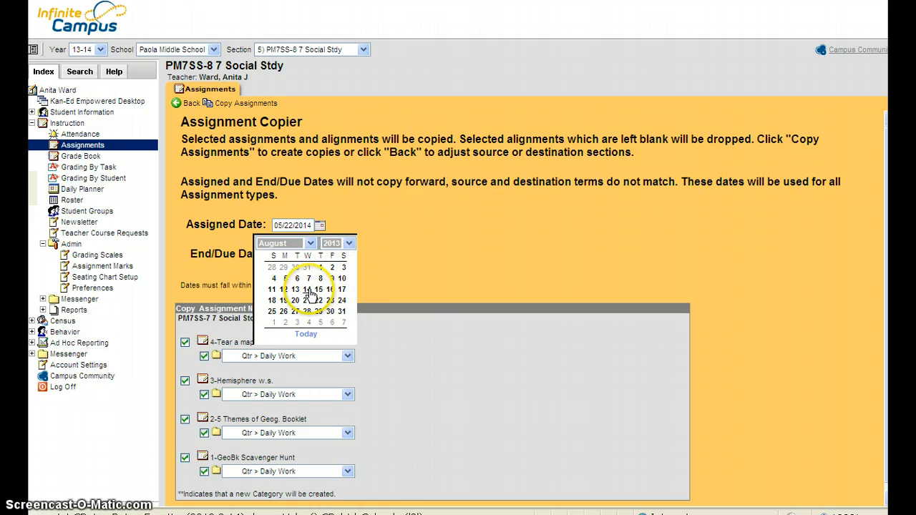
pyautogui.click(308, 291)
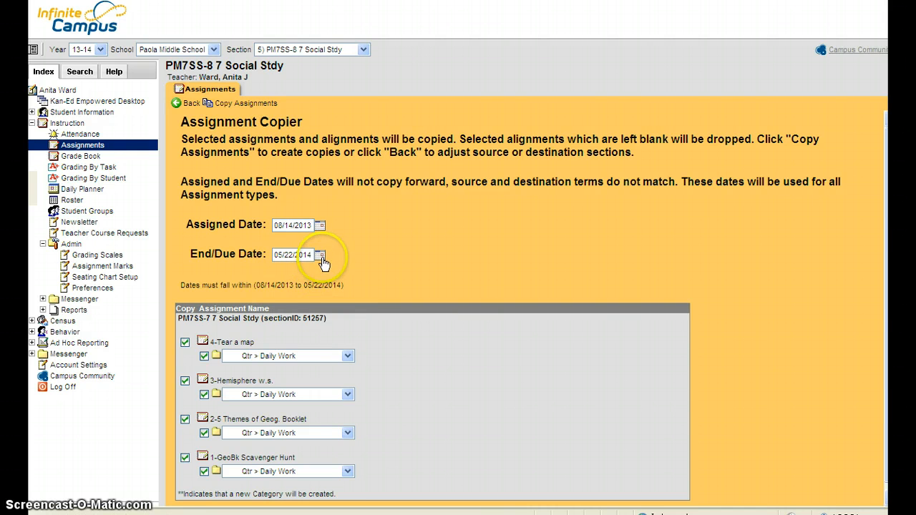
# - Set the End/Due Date for the copied assignments to 08/14/2013
pyautogui.click(320, 255)
pyautogui.click(349, 273)
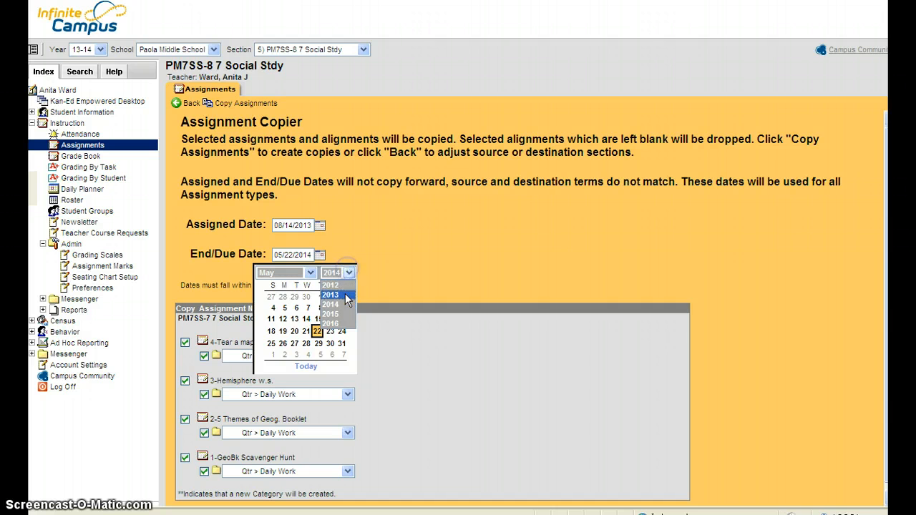
pyautogui.click(330, 294)
pyautogui.click(311, 272)
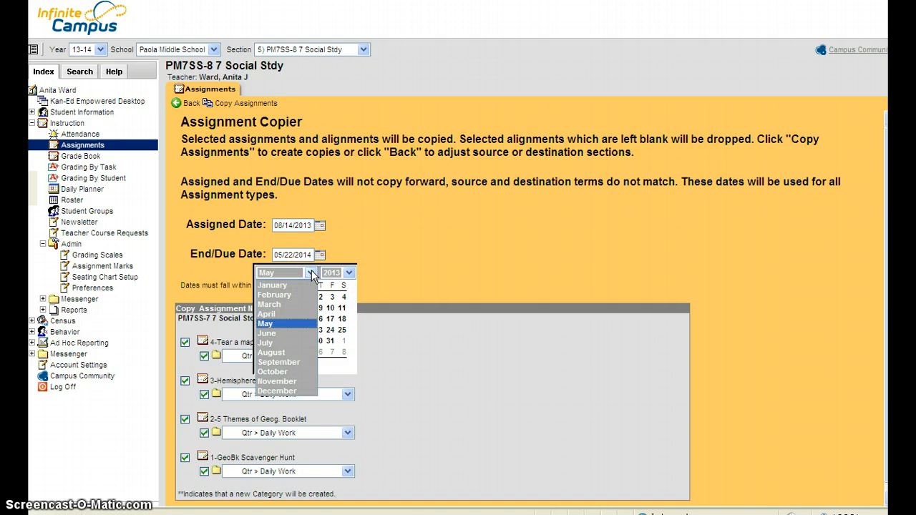
pyautogui.click(290, 352)
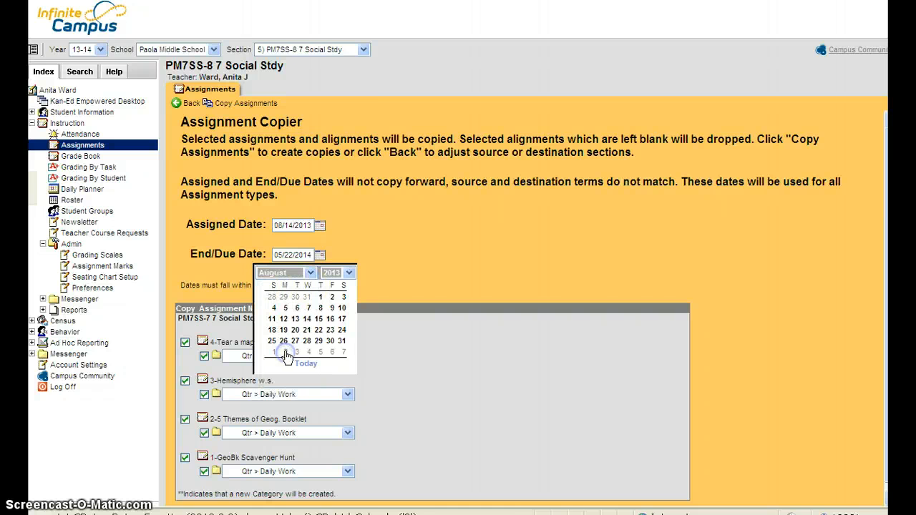
pyautogui.click(306, 319)
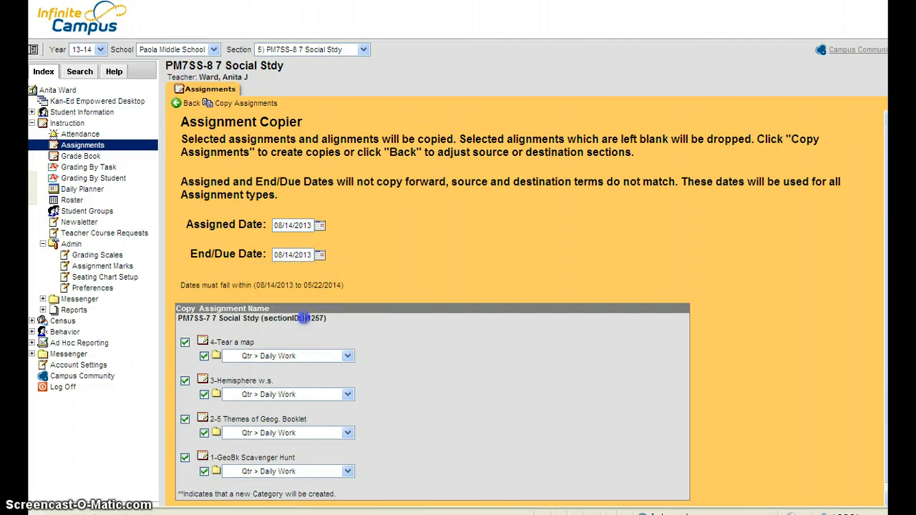
# - Copy the four assignments into 4) PM7SS-7 7 Social Stdy and agree to copy to another section
pyautogui.click(224, 105)
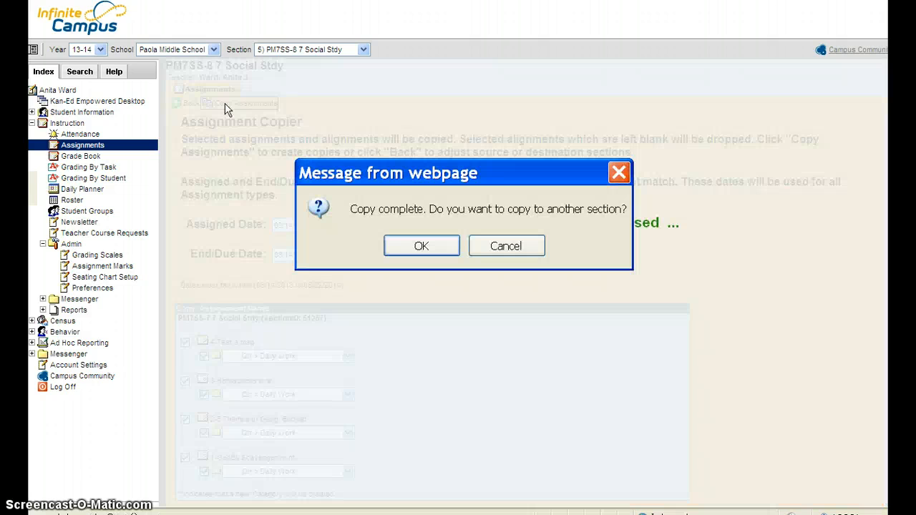
pyautogui.click(424, 246)
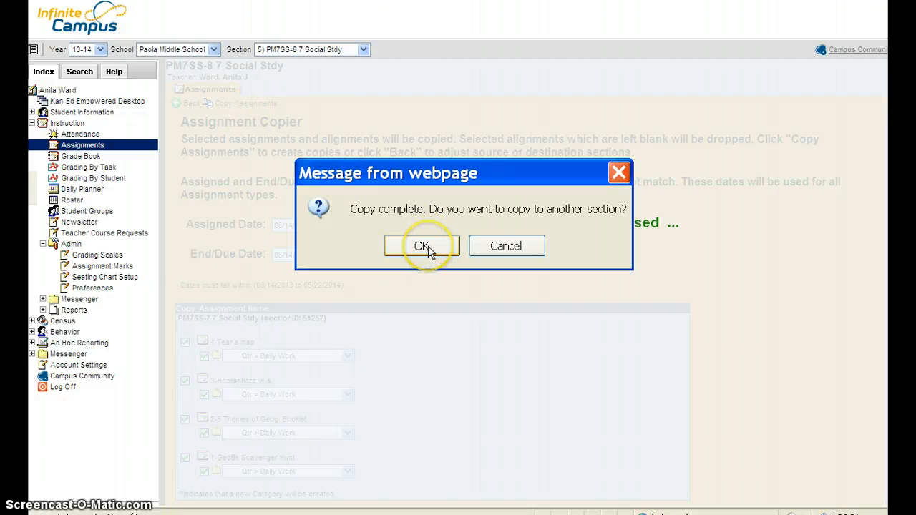
pyautogui.click(428, 246)
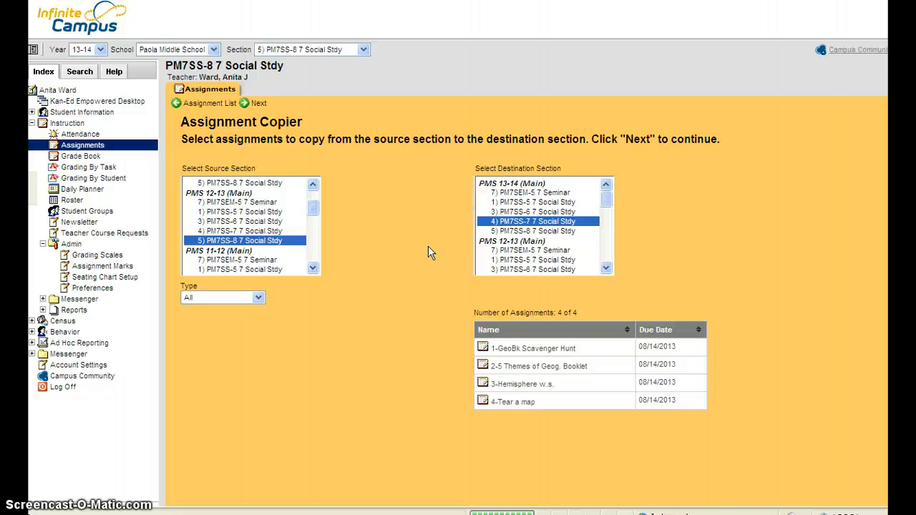
pyautogui.click(502, 218)
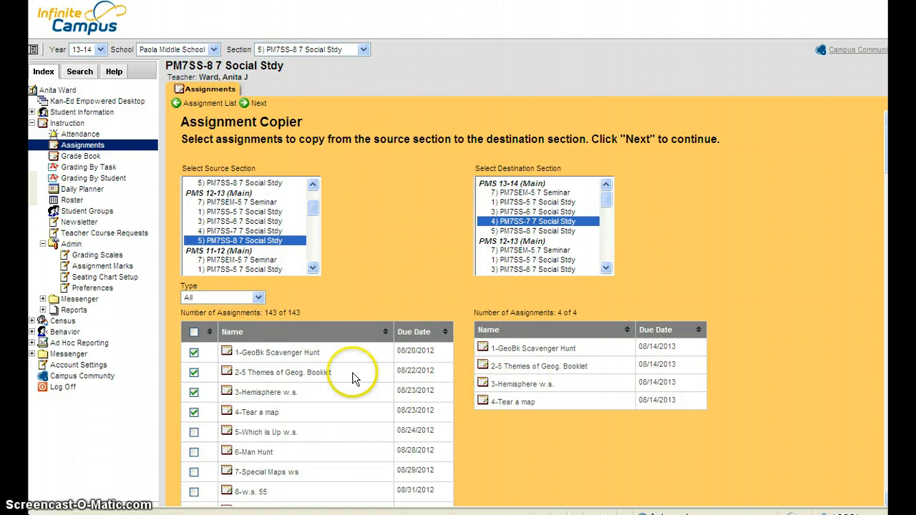
# - Return to the assignment list of the 1st Qtr section 4) PM7SS-7 7 Social Stdy and flag all its assignments as hidden
pyautogui.click(200, 105)
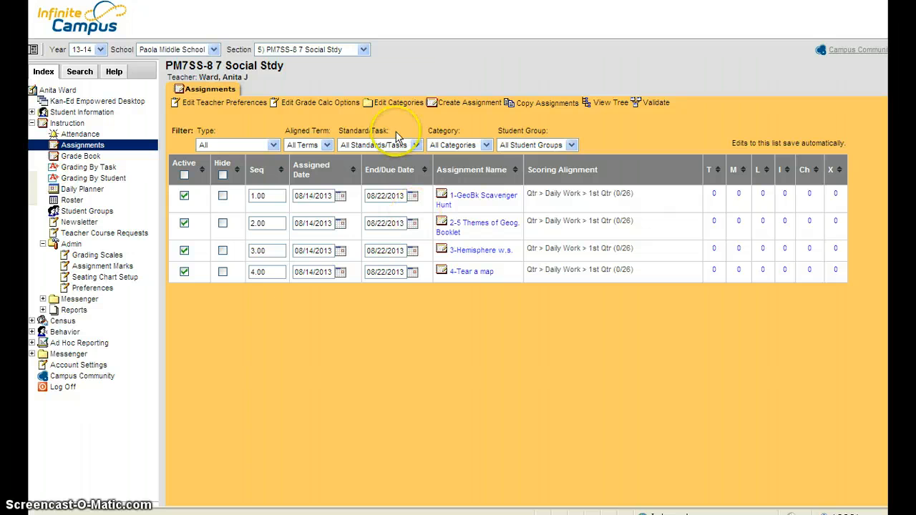
pyautogui.click(363, 49)
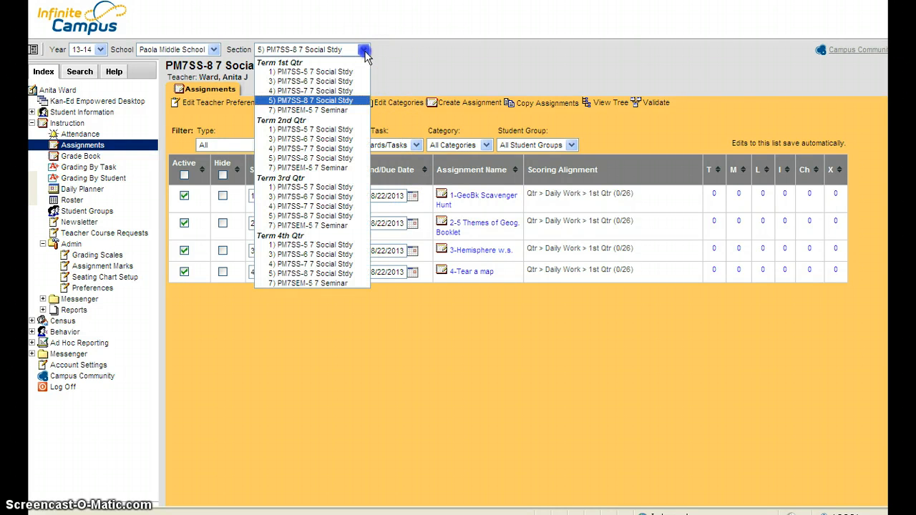
pyautogui.click(347, 91)
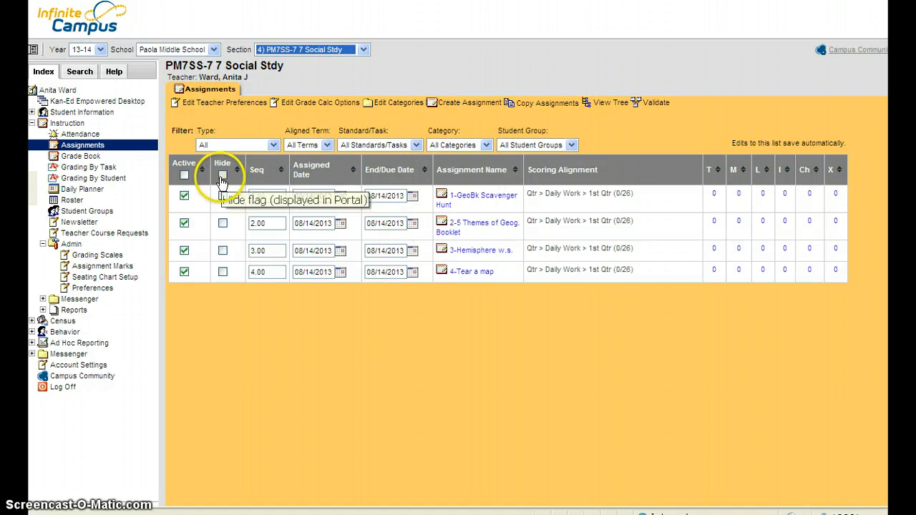
pyautogui.click(223, 175)
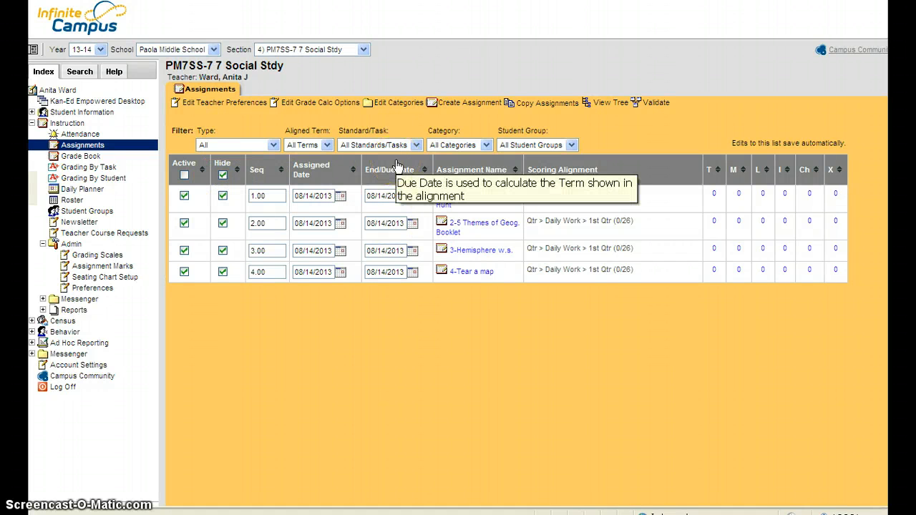